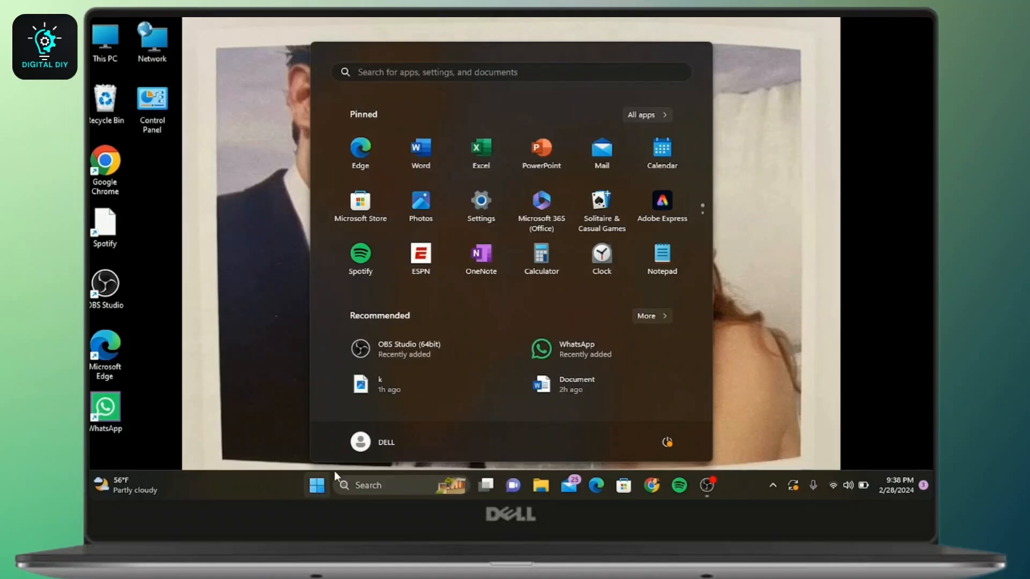
Open Settings and go to the VPN page under Network & internet
{"action": "left_click", "coordinate": [481, 201]}
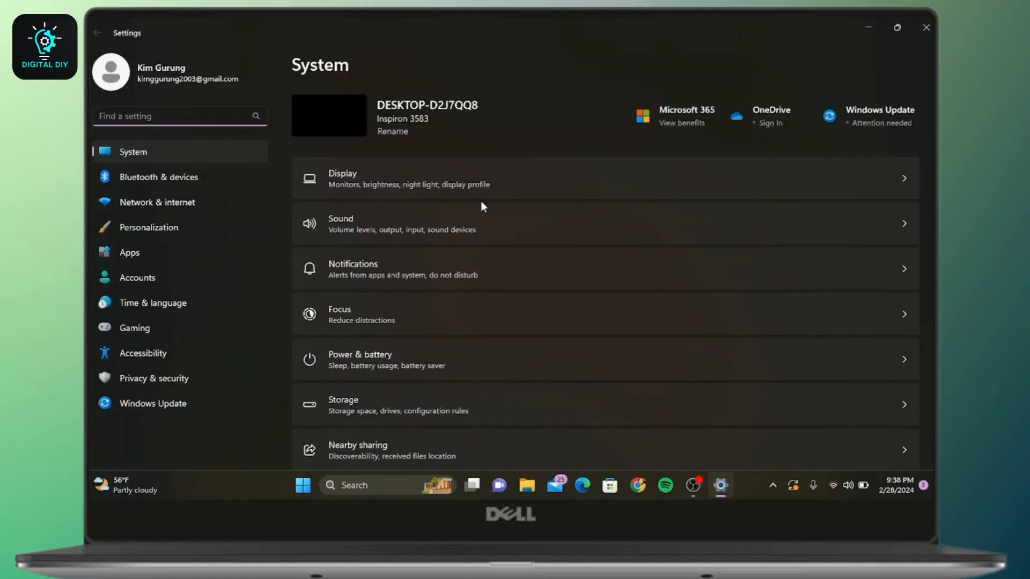
{"action": "left_click", "coordinate": [190, 204]}
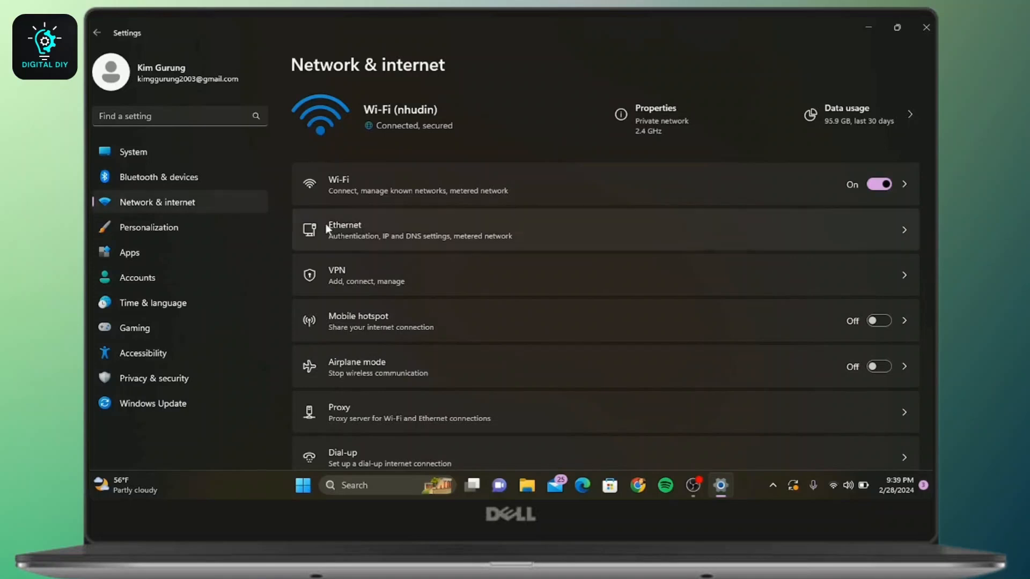
{"action": "left_click", "coordinate": [386, 276]}
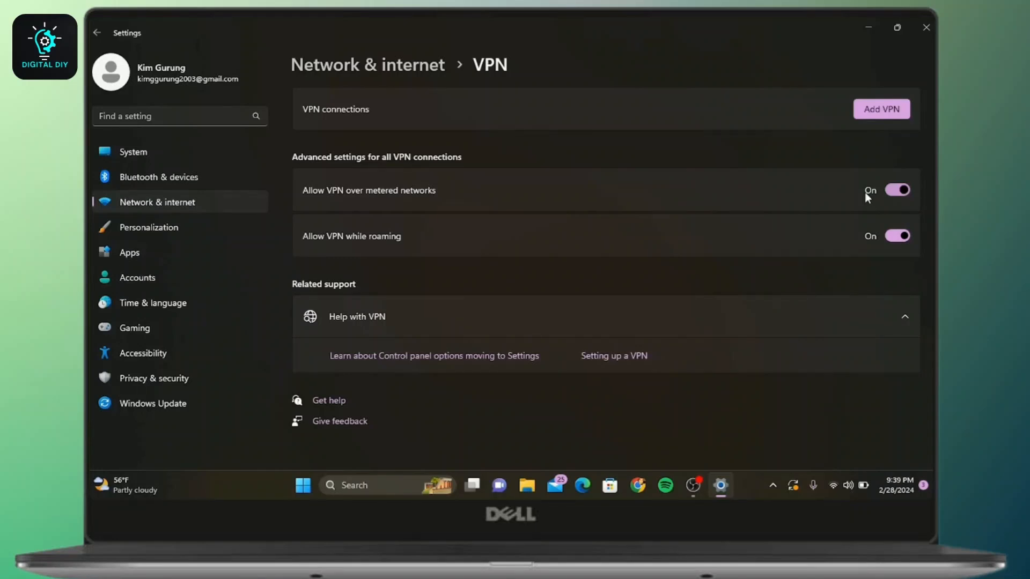
Start adding a VPN connection with the Windows (built-in) provider and name it VPNBOOK
{"action": "left_click", "coordinate": [893, 108]}
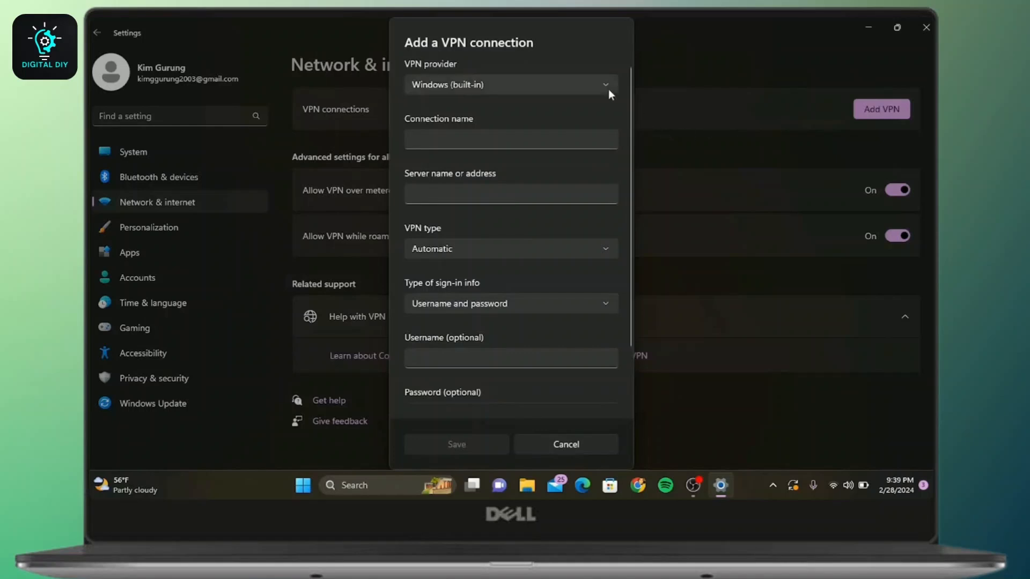
{"action": "left_click", "coordinate": [519, 87]}
{"action": "left_click", "coordinate": [462, 141]}
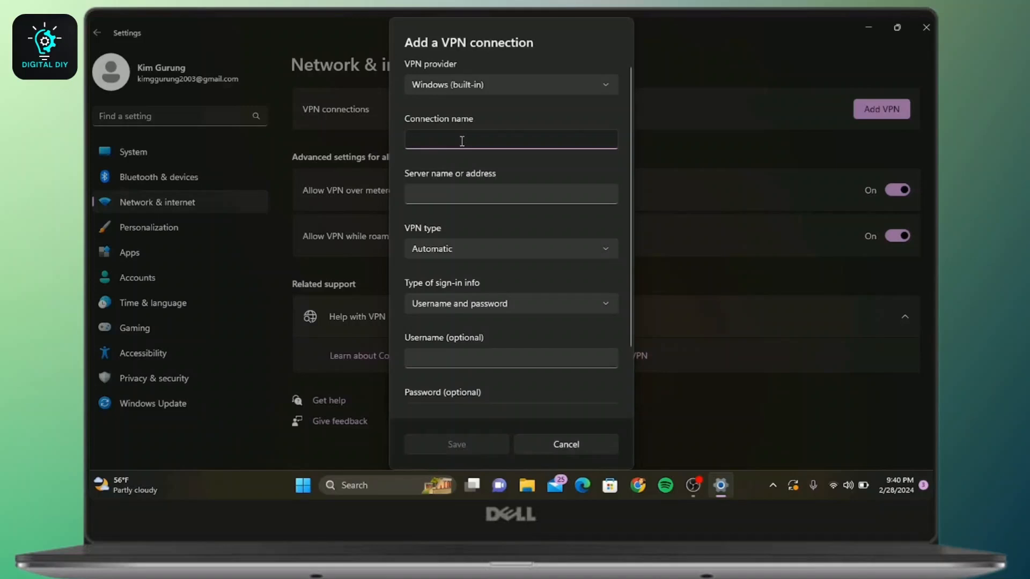
{"action": "type", "text": "VPNBOOK"}
Open the VPNBook Free VPN page in the browser and copy the US1.vpnbook.com server address
{"action": "left_click", "coordinate": [640, 488]}
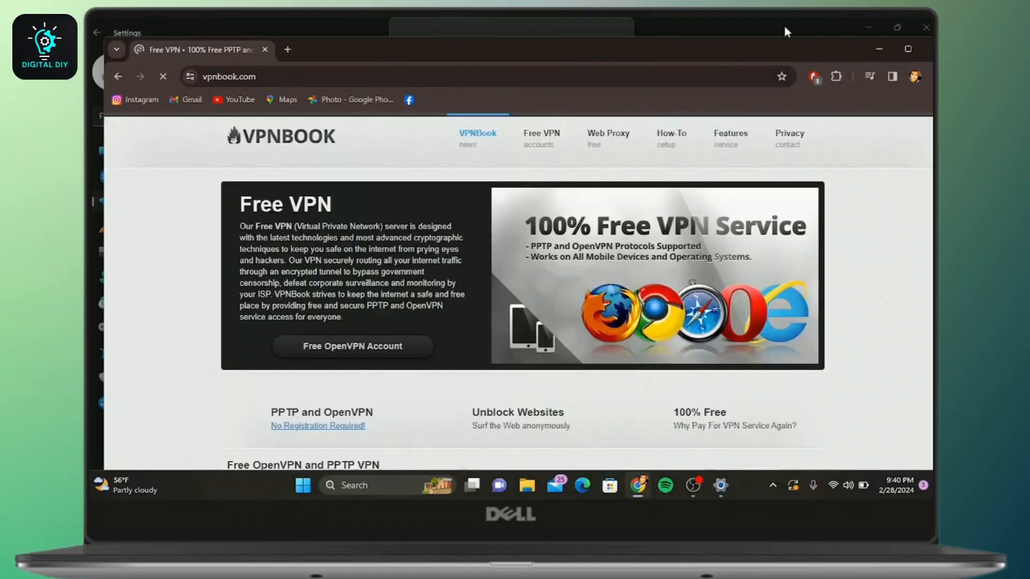
{"action": "left_click", "coordinate": [907, 48]}
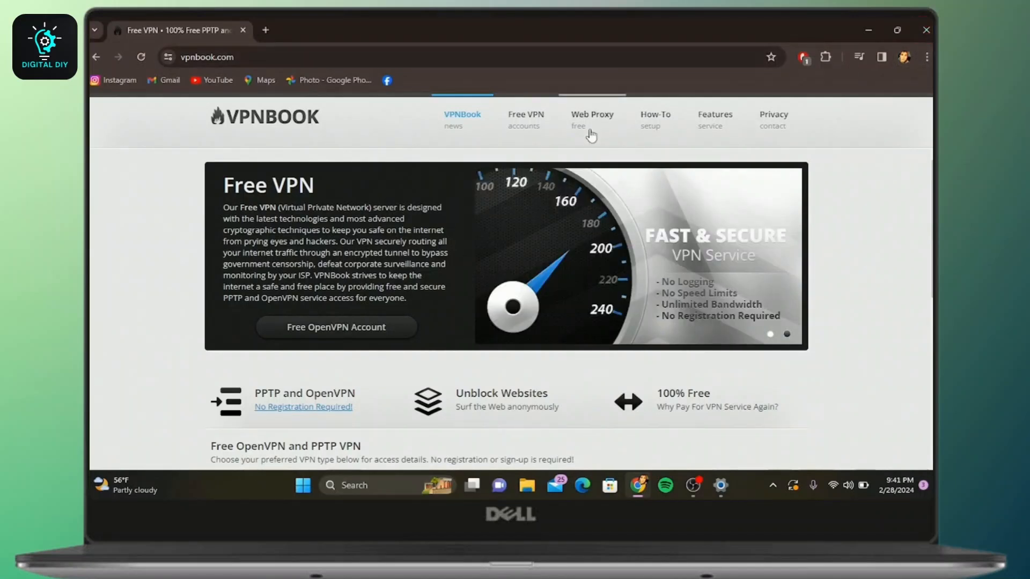
{"action": "left_click", "coordinate": [540, 123]}
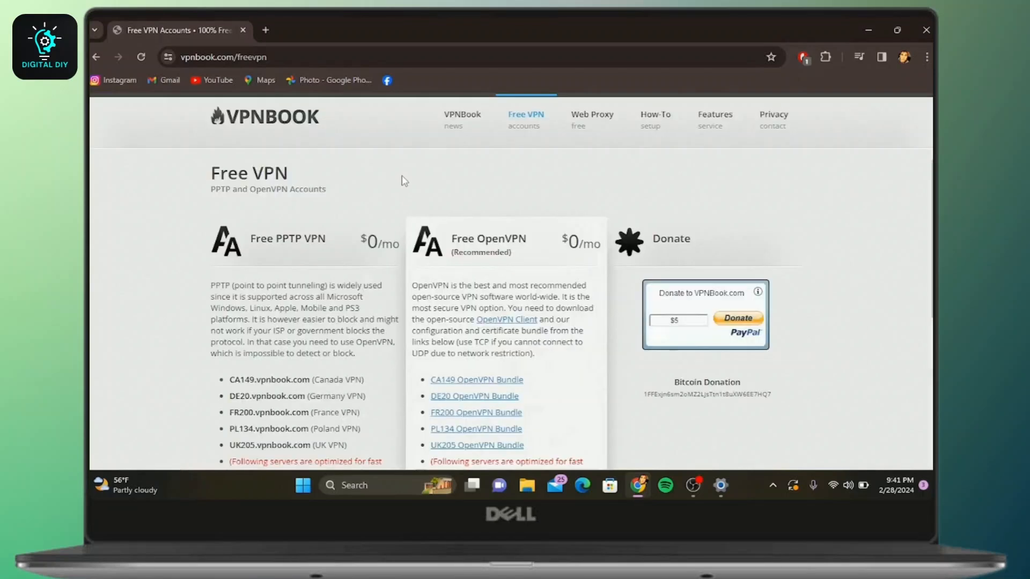
{"action": "scroll", "coordinate": [404, 180], "scroll_direction": "down", "scroll_amount": 3}
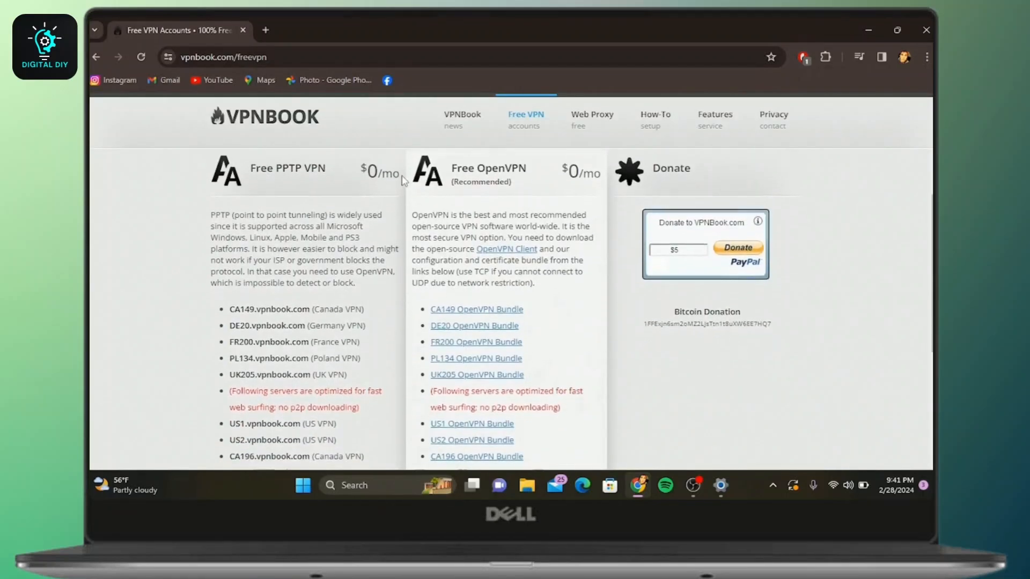
{"action": "scroll", "coordinate": [404, 181], "scroll_direction": "up", "scroll_amount": 1}
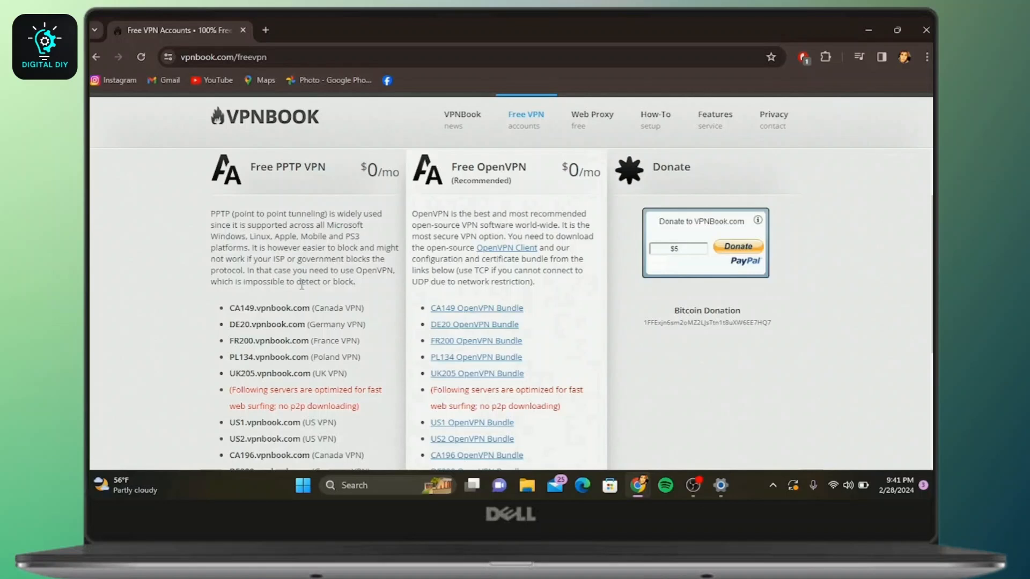
{"action": "scroll", "coordinate": [302, 285], "scroll_direction": "down", "scroll_amount": 3}
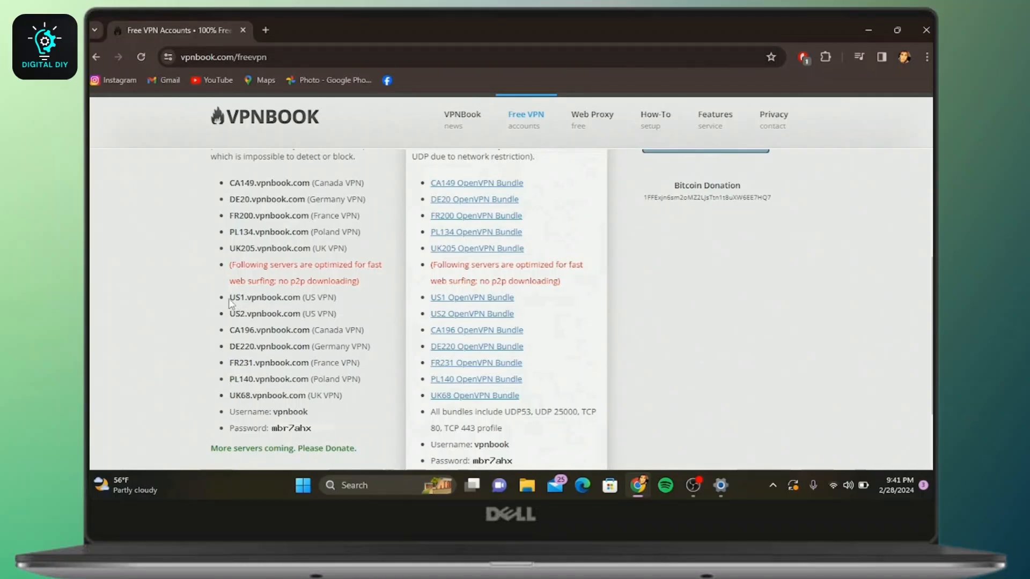
{"action": "left_click_drag", "start_coordinate": [230, 298], "coordinate": [301, 299]}
{"action": "key", "text": "ctrl+c"}
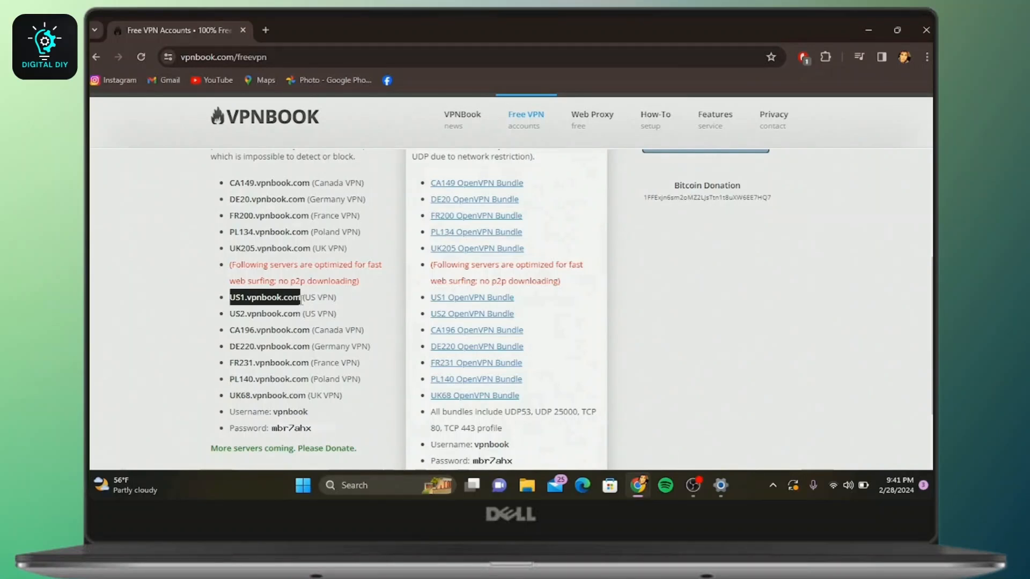
Return to the VPN dialog and paste US1.vpnbook.com as the server name or address
{"action": "scroll", "coordinate": [300, 299], "scroll_direction": "down", "scroll_amount": 1}
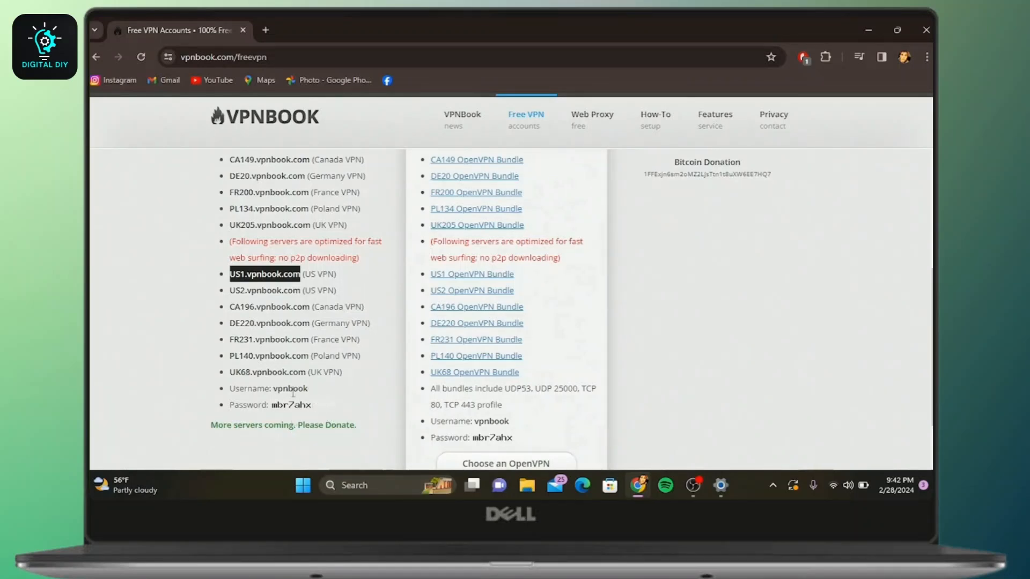
{"action": "mouse_move", "coordinate": [718, 482]}
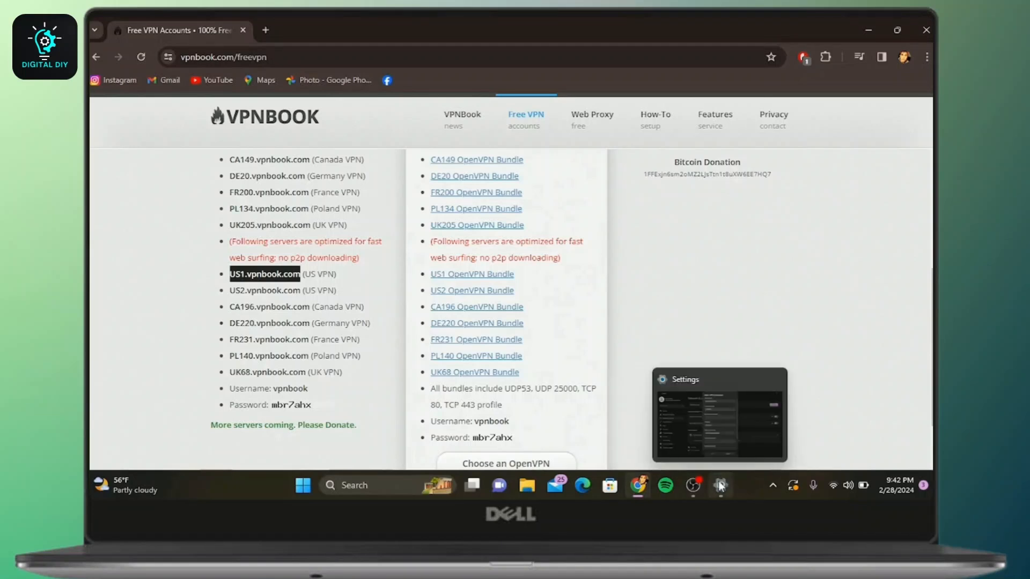
{"action": "left_click", "coordinate": [712, 424]}
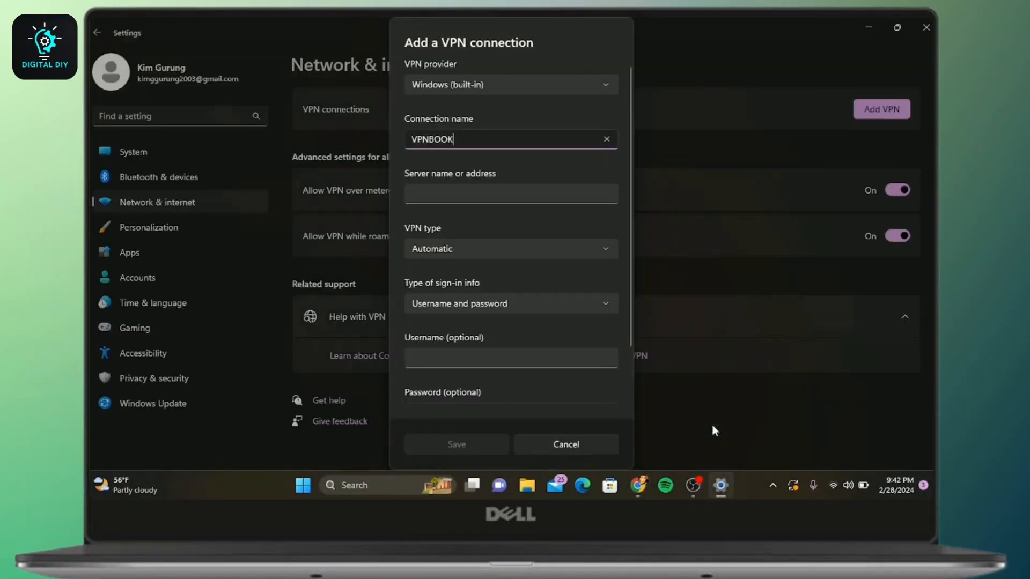
{"action": "left_click", "coordinate": [503, 196]}
{"action": "key", "text": "ctrl+v"}
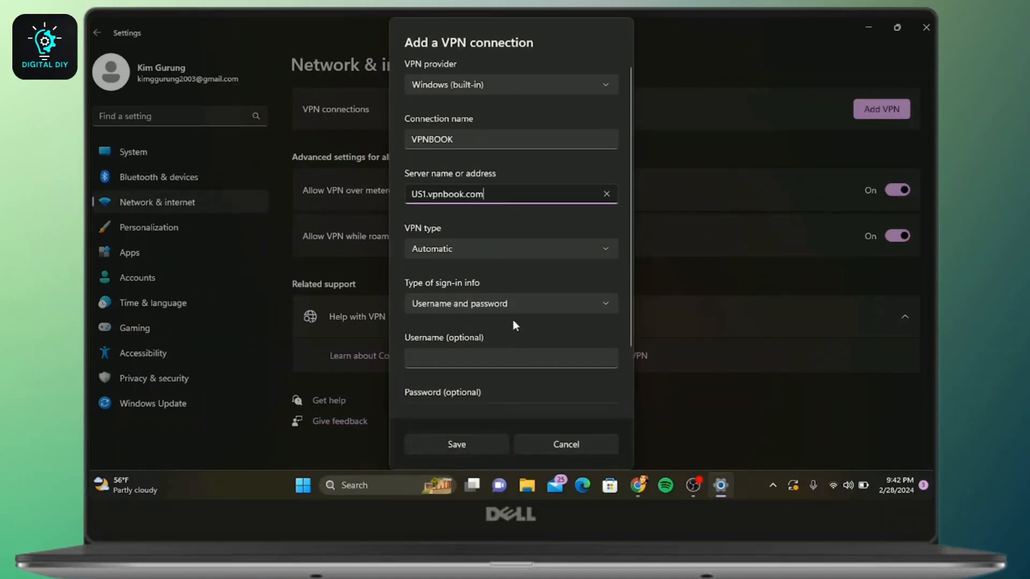
Set the VPN type to Point to Point Tunneling Protocol (PPTP) and sign-in info to Username and password
{"action": "left_click", "coordinate": [535, 250]}
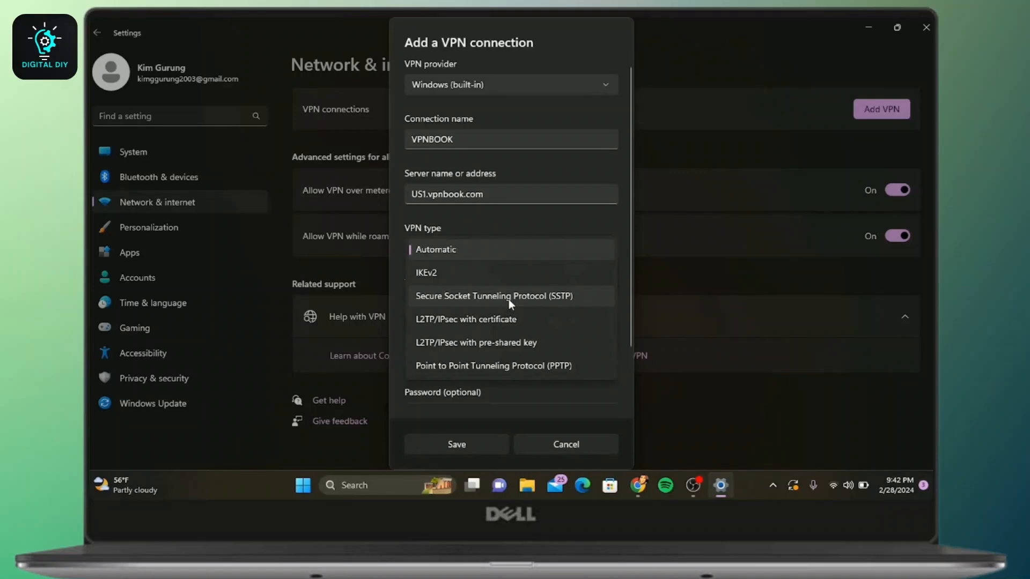
{"action": "left_click", "coordinate": [523, 362]}
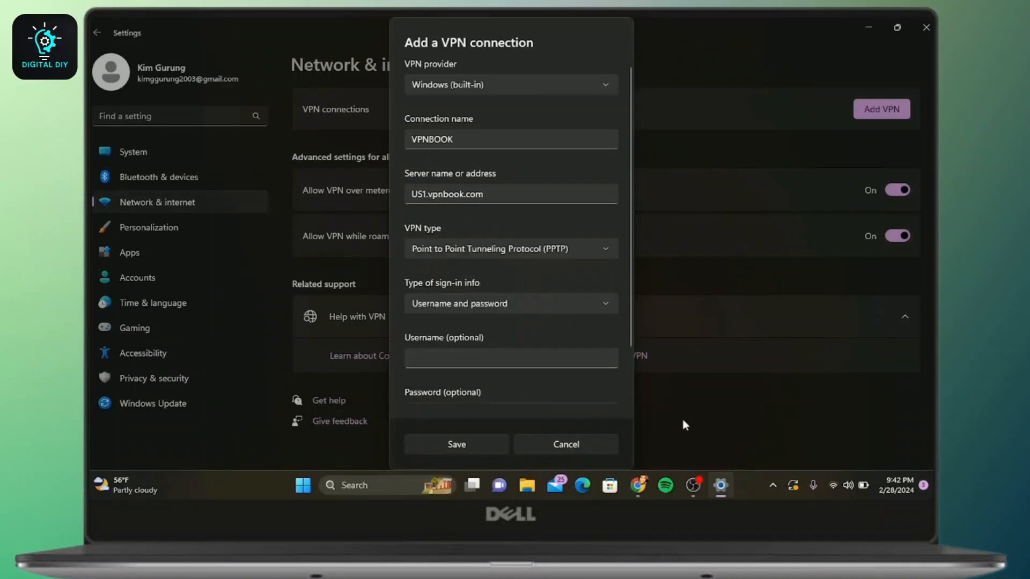
{"action": "left_click", "coordinate": [605, 305]}
{"action": "left_click", "coordinate": [552, 311]}
Save the new VPN connection
{"action": "scroll", "coordinate": [553, 308], "scroll_direction": "down", "scroll_amount": 2}
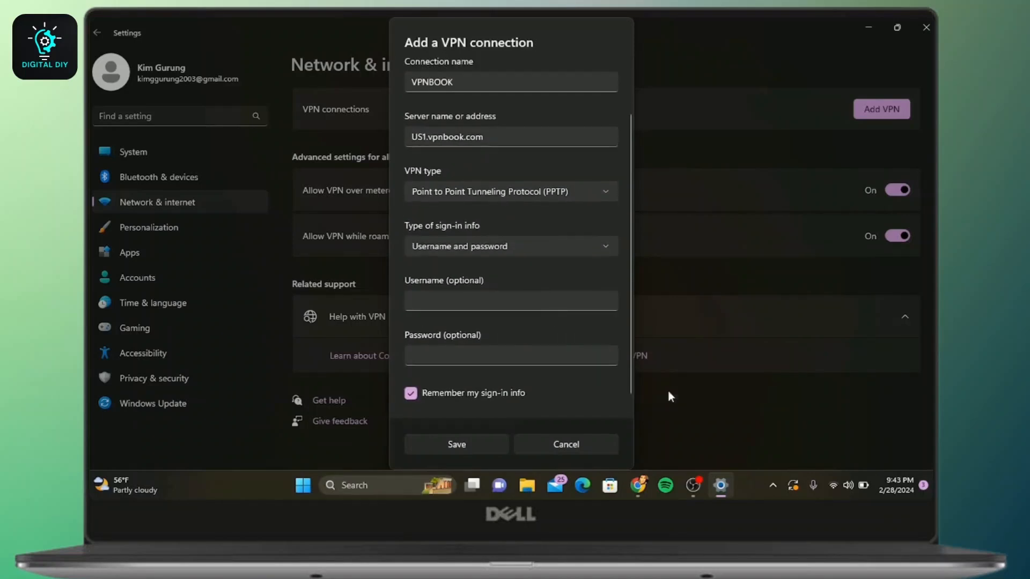
{"action": "mouse_move", "coordinate": [638, 488]}
{"action": "left_click", "coordinate": [435, 446]}
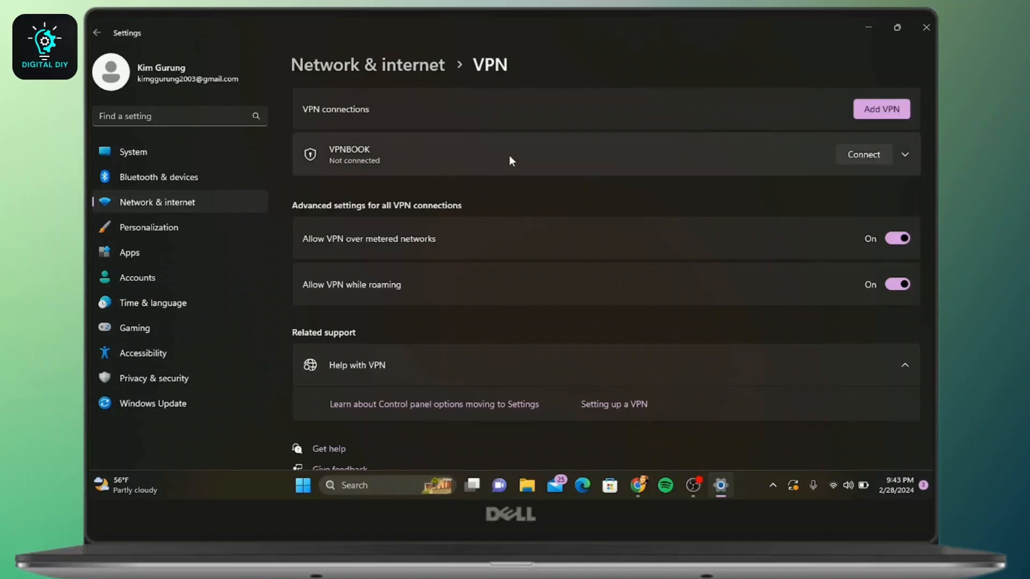
Connect to VPNBOOK and enter the VPNBook username copied from the web page in the sign-in prompt
{"action": "left_click", "coordinate": [864, 154]}
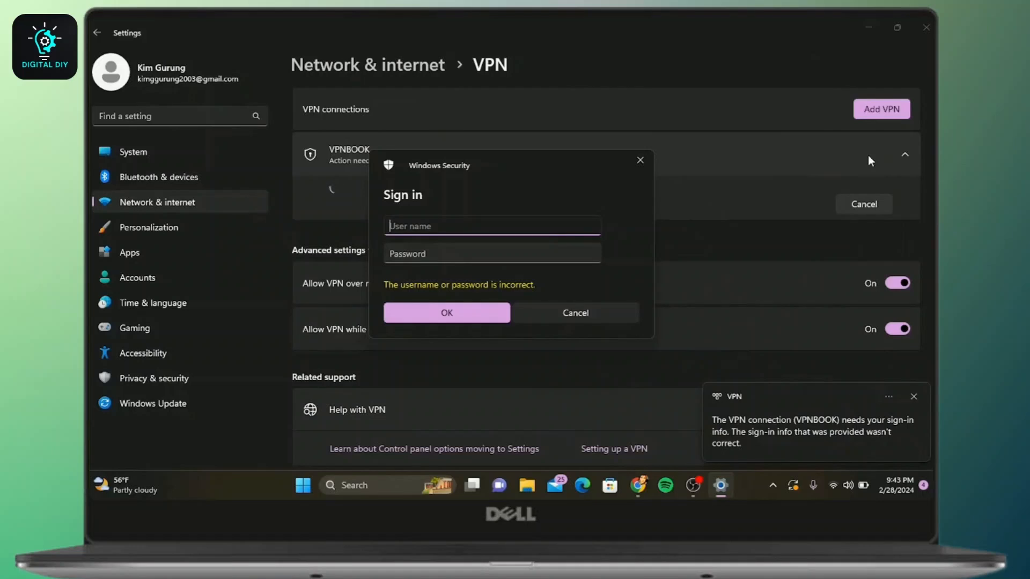
{"action": "left_click", "coordinate": [648, 487]}
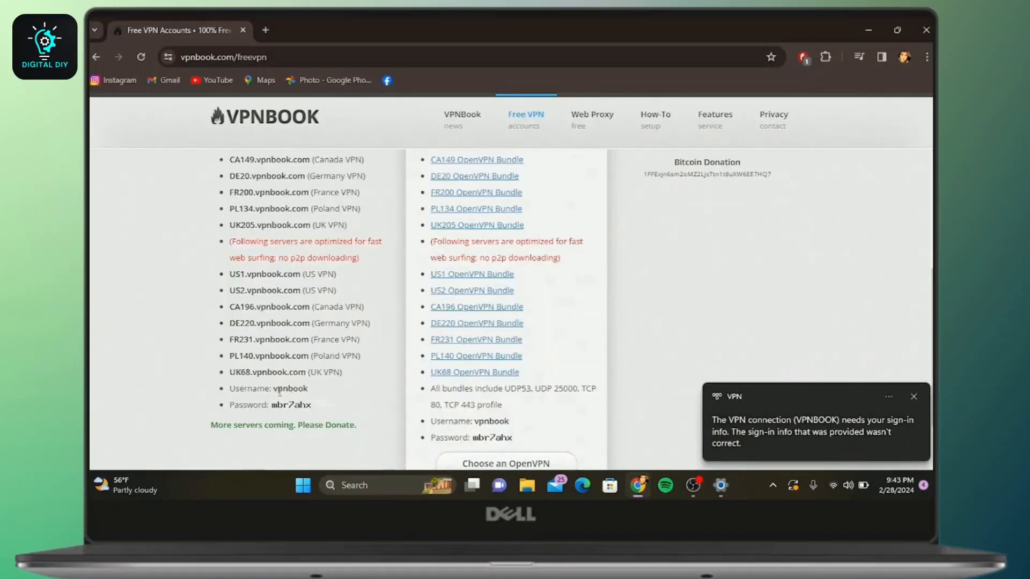
{"action": "left_click_drag", "start_coordinate": [273, 389], "coordinate": [314, 401]}
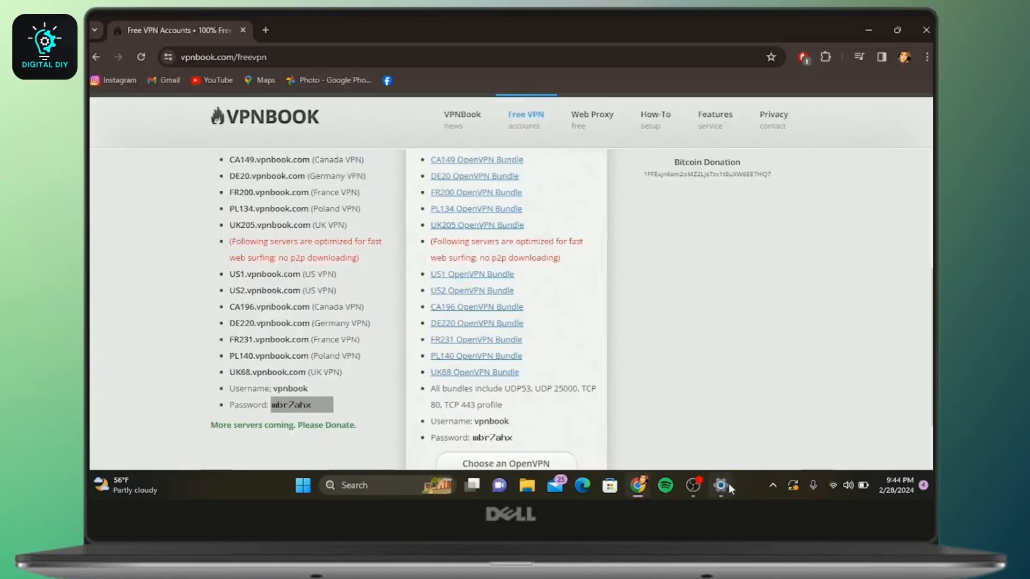
{"action": "left_click", "coordinate": [727, 484]}
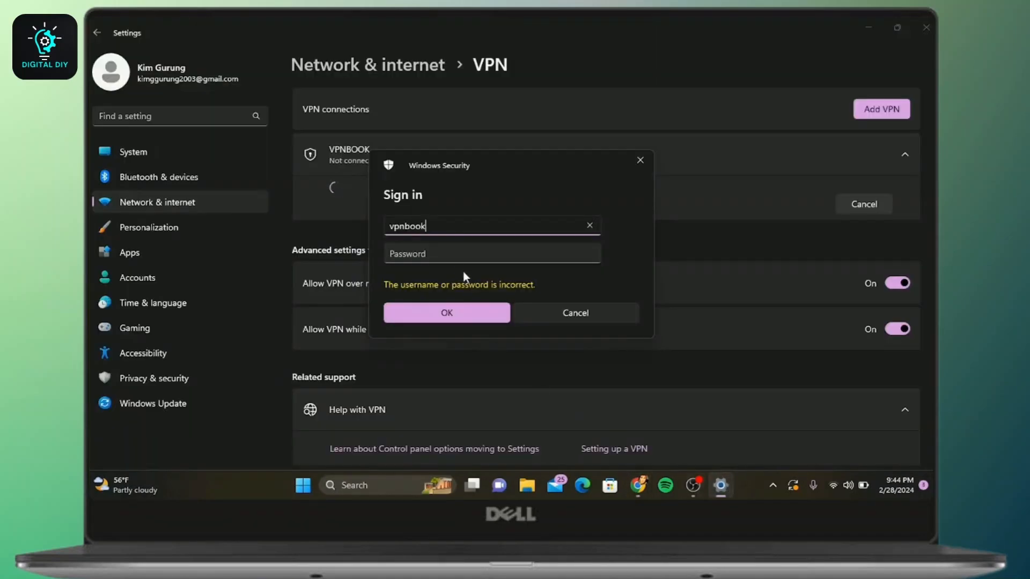
Paste the VPNBook account password into the sign-in password field and submit
{"action": "left_click", "coordinate": [458, 252]}
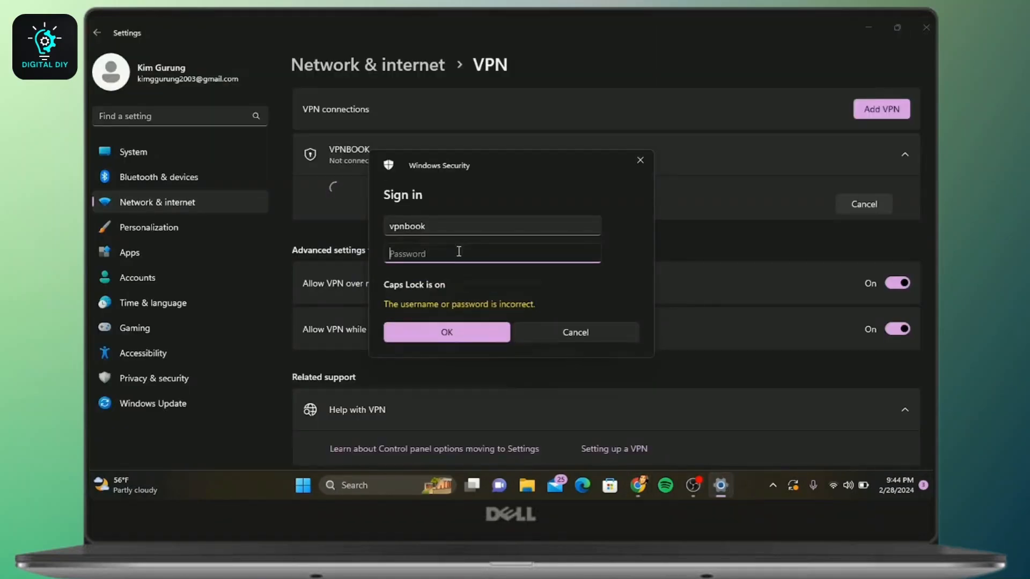
{"action": "key", "text": "ctrl+v"}
{"action": "key", "text": "Return"}
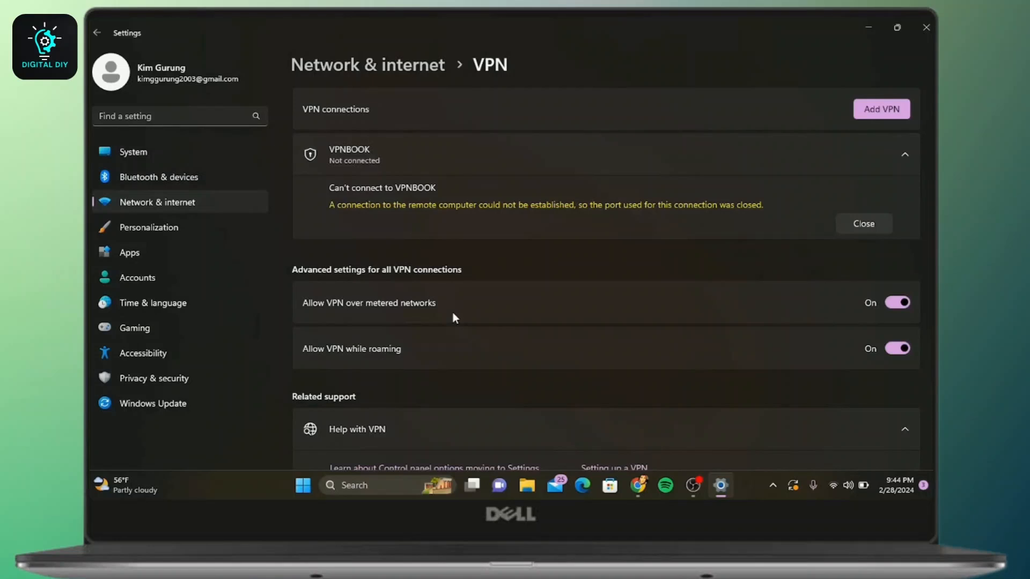